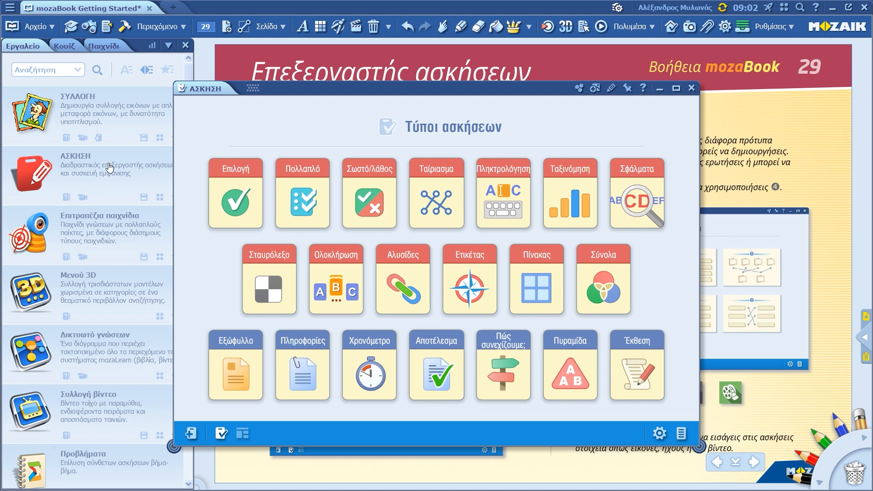
# - Close the tool sidebar and create a cover page from the Εξώφυλλο type
pyautogui.click(186, 46)
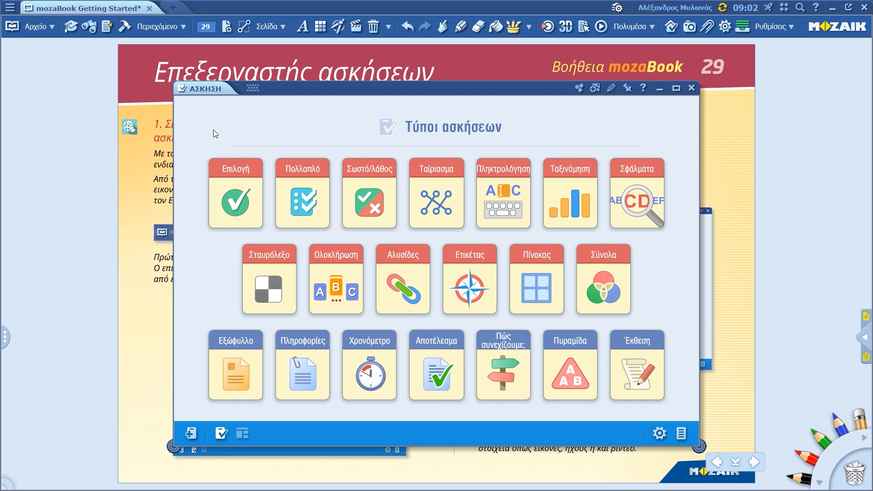
pyautogui.click(235, 361)
pyautogui.click(349, 251)
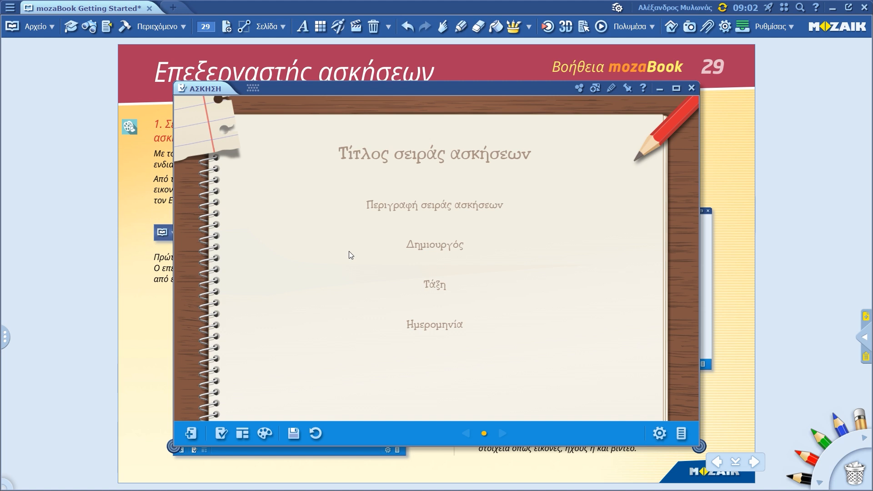
# - Start another page in the exercise editor using the Χρονόμετρο type
pyautogui.click(191, 433)
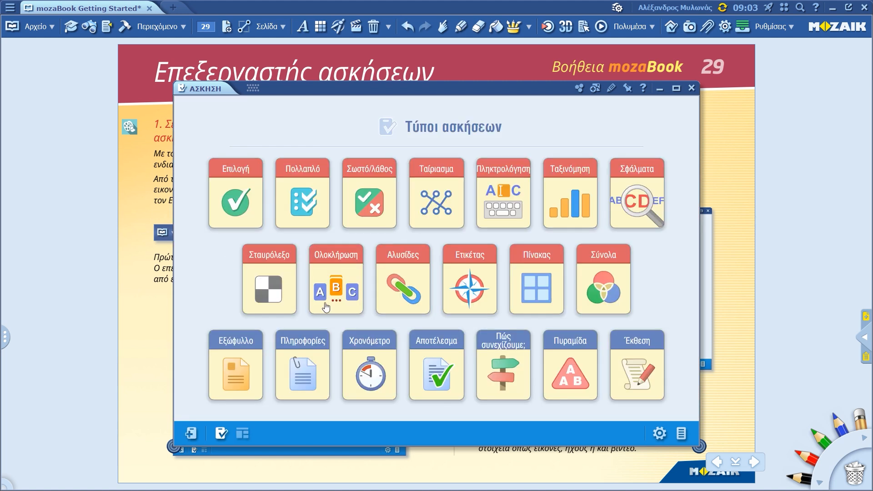
pyautogui.click(372, 345)
pyautogui.click(381, 264)
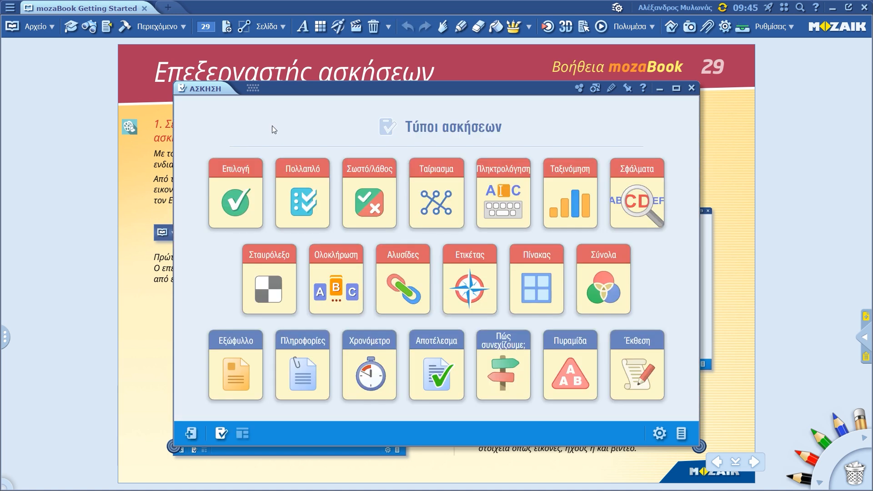
# - Create a Ταξινόμηση exercise with stacked text answers and the instruction «Βάλε σε σειρά τα ακόλουθα ιστορικά γεγονότα! Άρχισε με το παλαιότερο!»
pyautogui.click(571, 187)
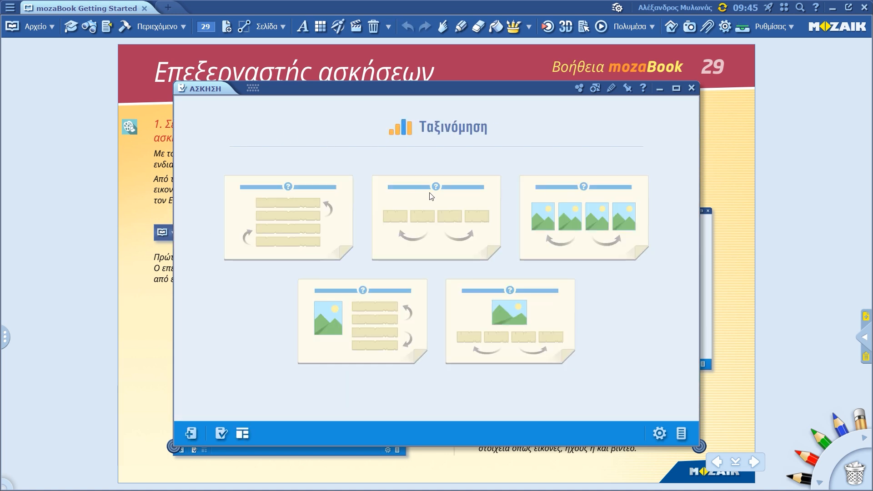
pyautogui.click(316, 207)
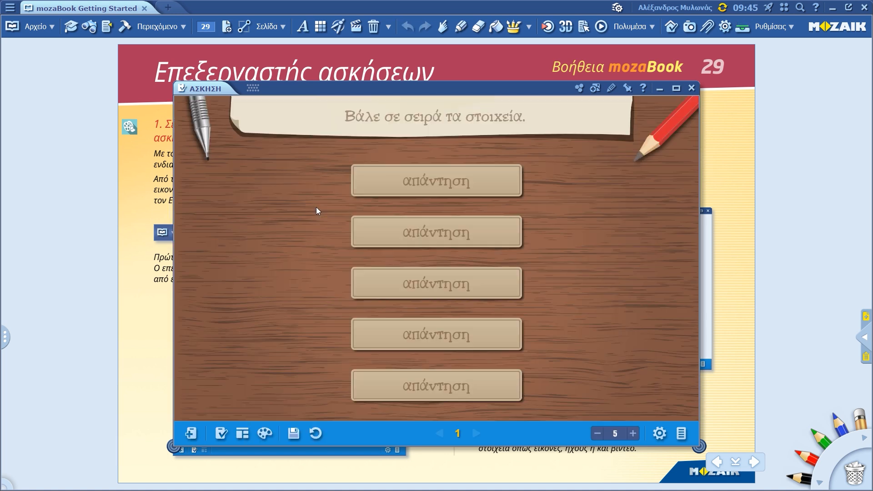
pyautogui.click(393, 121)
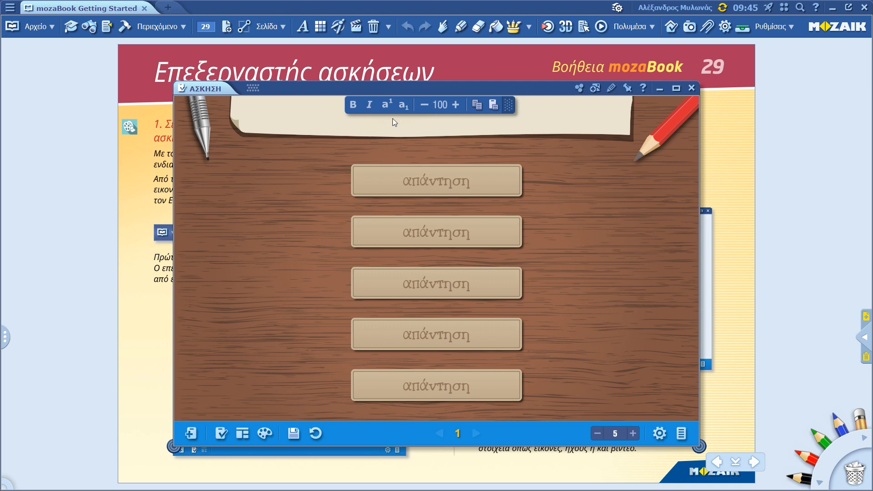
pyautogui.write('Βάλε σε σειρά τα ακόλουθα ιστορικά γεγονότα! Άρχισε με το παλαιότερο!')
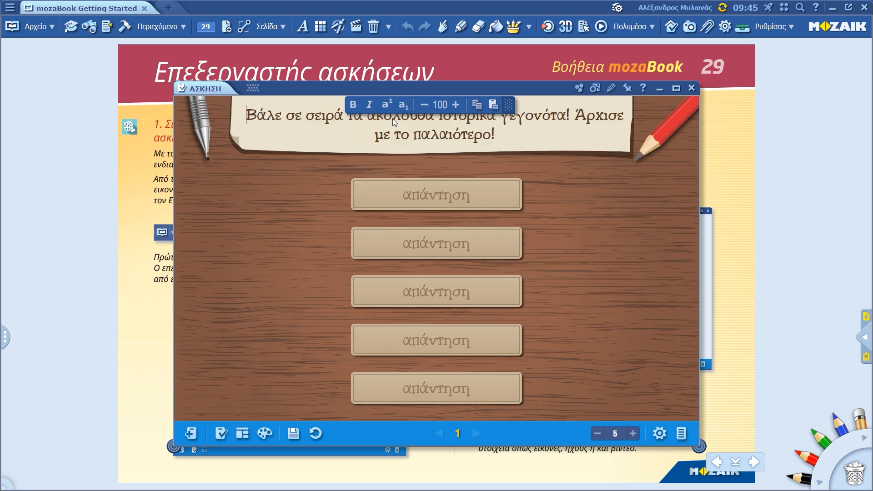
pyautogui.click(378, 164)
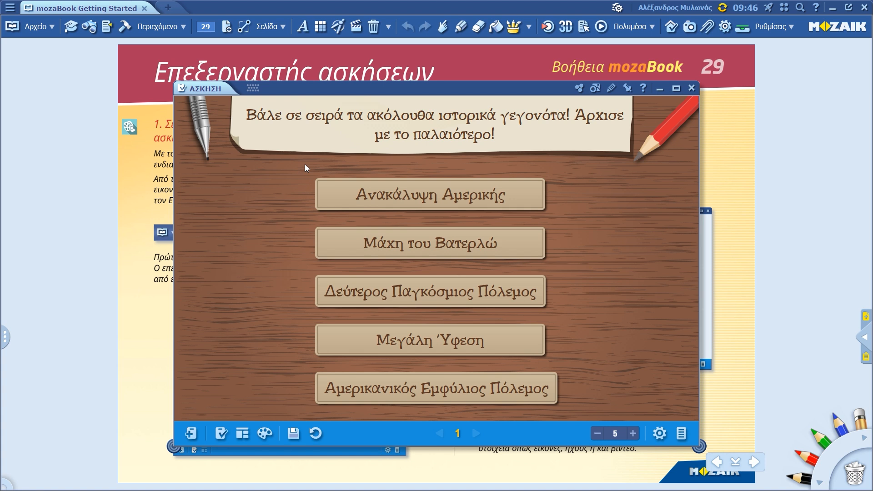
# - Reorder the answers so Αμερικανικός Εμφύλιος Πόλεμος is third, Μεγάλη Ύφεση fourth and Δεύτερος Παγκόσμιος Πόλεμος last, and save the exercise
pyautogui.moveTo(395, 395); pyautogui.dragTo(396, 290)
pyautogui.click(402, 372)
pyautogui.moveTo(401, 373); pyautogui.dragTo(403, 325)
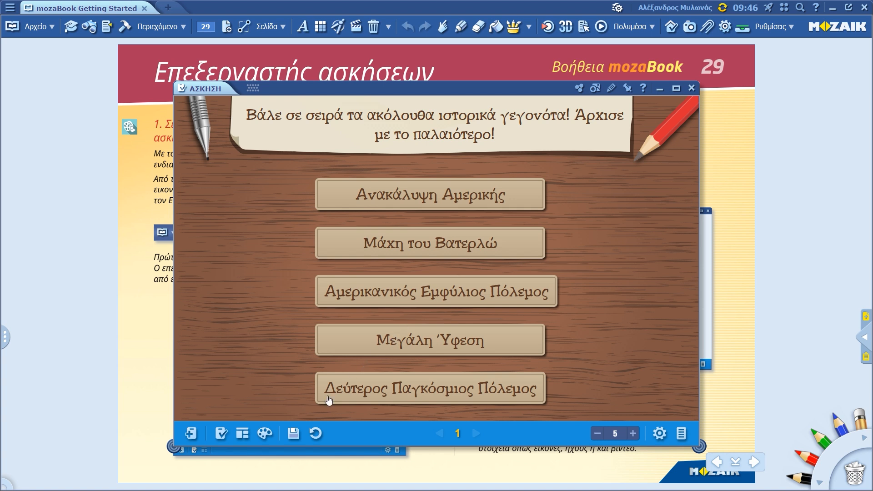
pyautogui.click(290, 435)
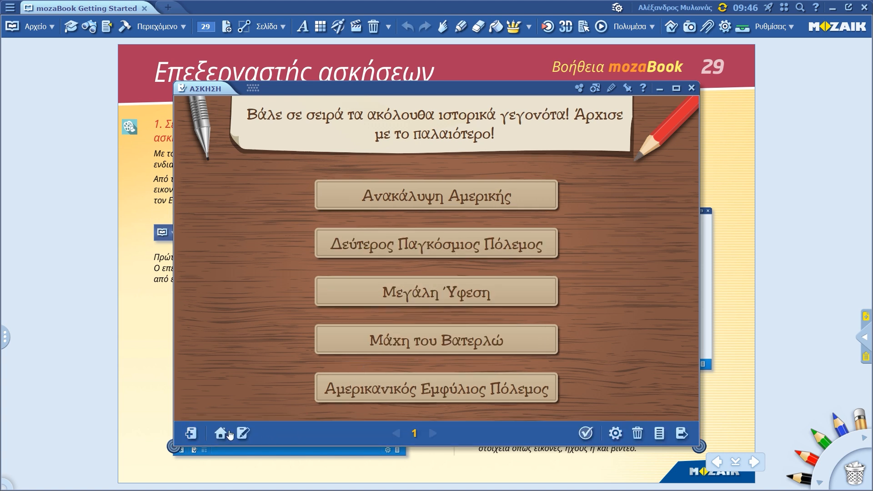
# - Add an Ολοκλήρωση exercise using the layout with a picture beside the text and the draggable words below
pyautogui.click(190, 434)
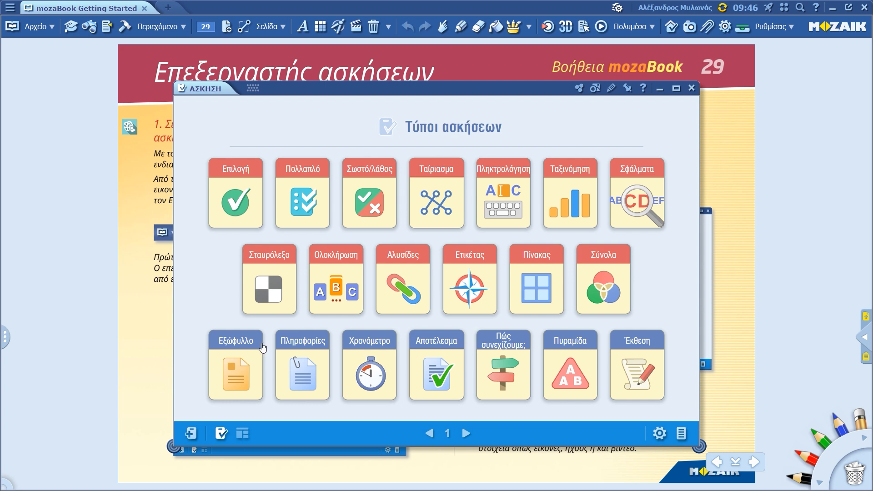
pyautogui.click(336, 281)
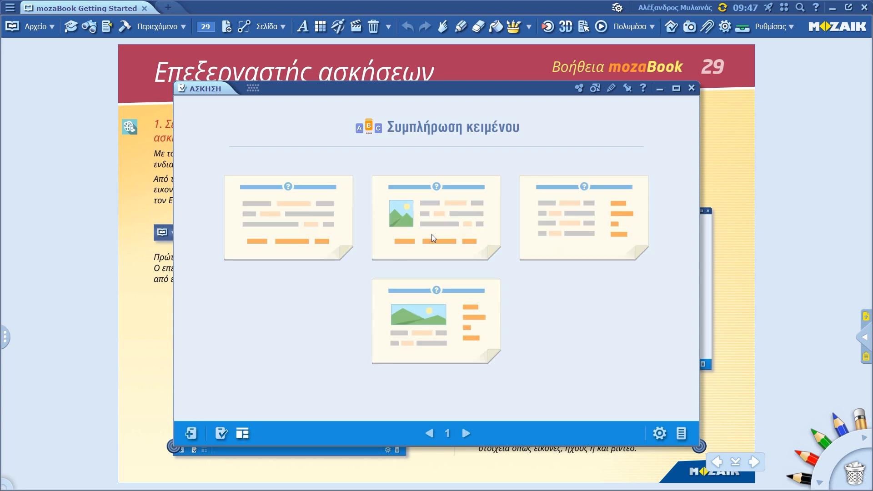
pyautogui.click(432, 234)
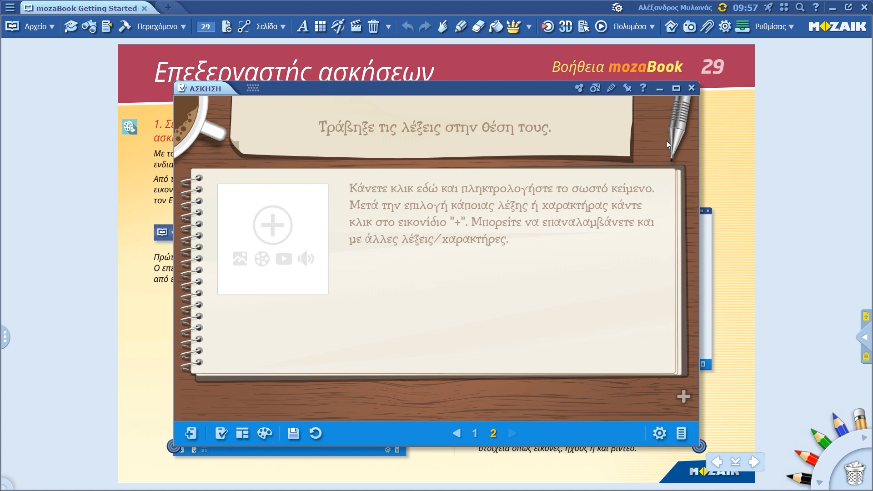
# - Copy the paragraph beginning «Το νερό είναι από τα πιο σημαντικά συστατικά στη Γη» from the lesson «Πόσο σημαντικό είναι το νερό για την ζωή μας;»
pyautogui.click(741, 27)
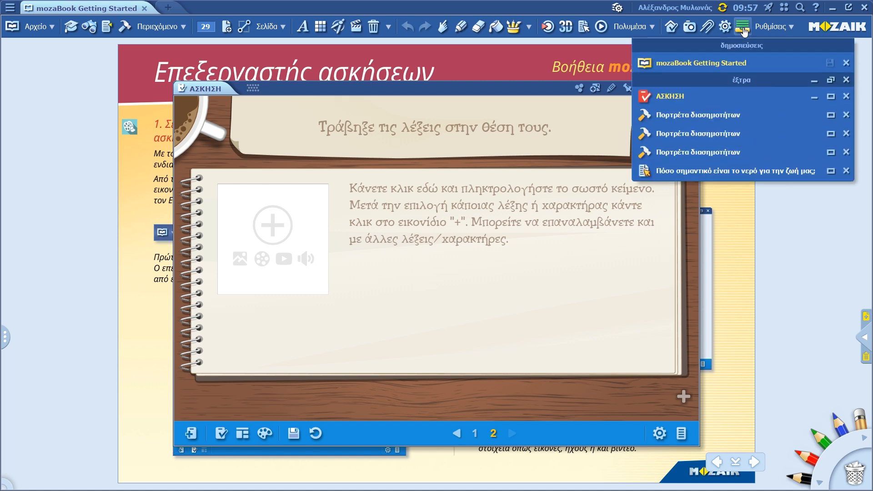
pyautogui.click(741, 170)
pyautogui.scroll(-10, 741, 170)
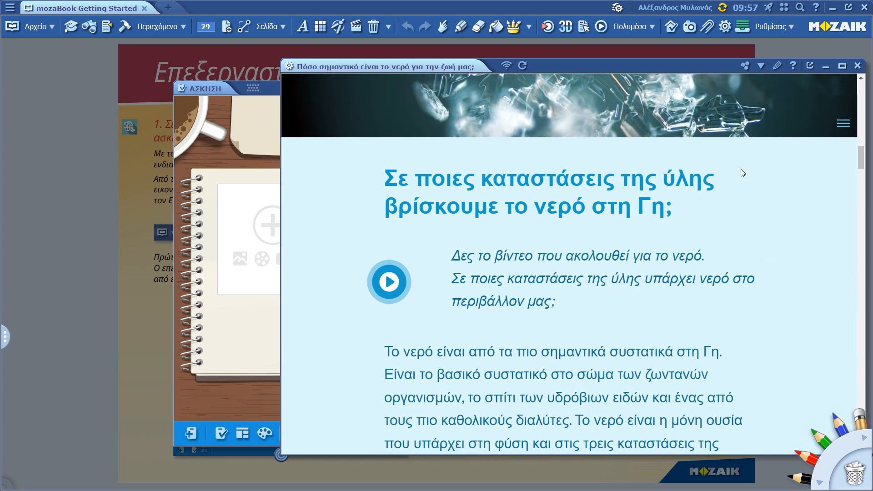
pyautogui.scroll(-5, 741, 172)
pyautogui.moveTo(382, 91); pyautogui.dragTo(440, 214)
pyautogui.hotkey('ctrl', 'c')
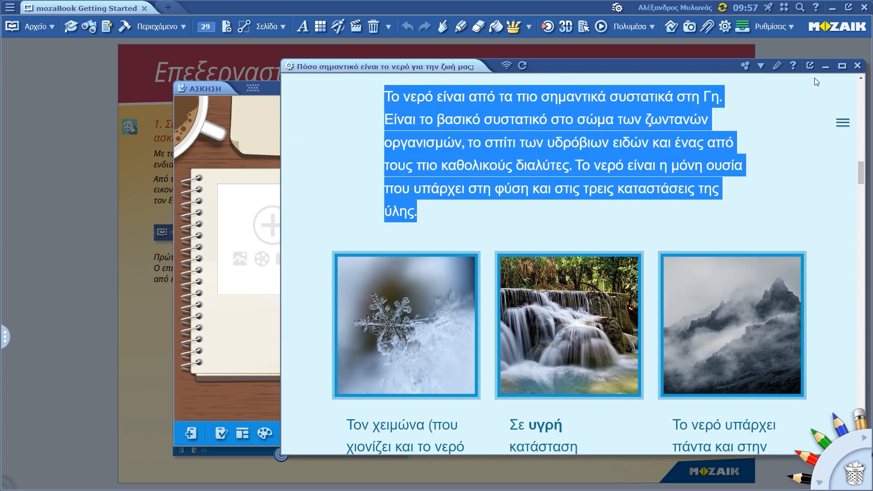
# - Minimise the lesson and paste the copied paragraph into the text area of the text completion exercise
pyautogui.click(825, 68)
pyautogui.click(545, 230)
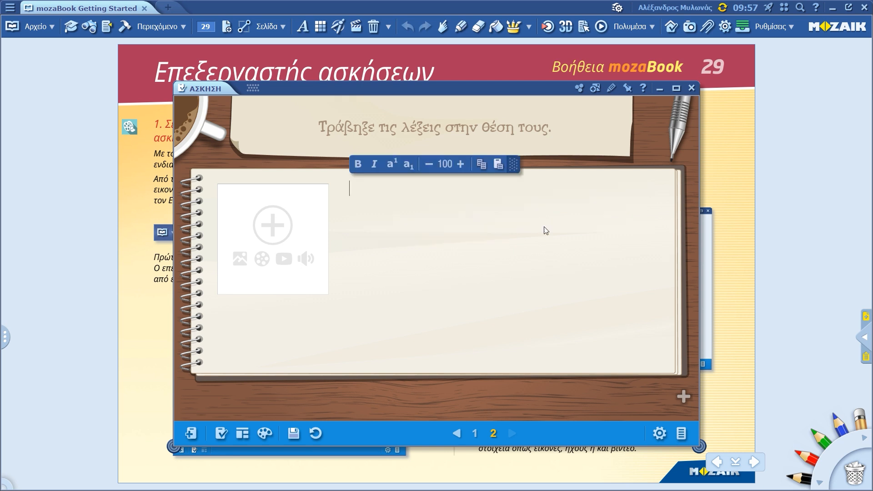
pyautogui.hotkey('ctrl', 'v')
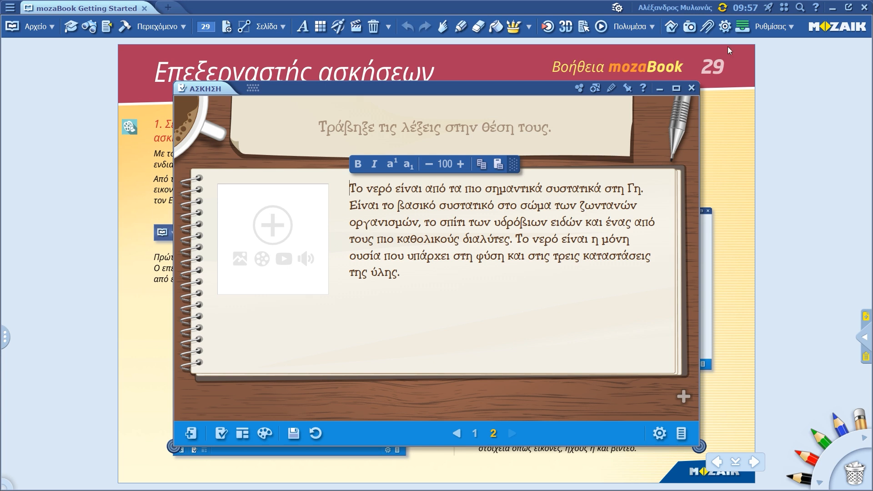
# - Insert the waterfall picture from the water lesson into the exercise's image placeholder
pyautogui.click(742, 26)
pyautogui.click(724, 169)
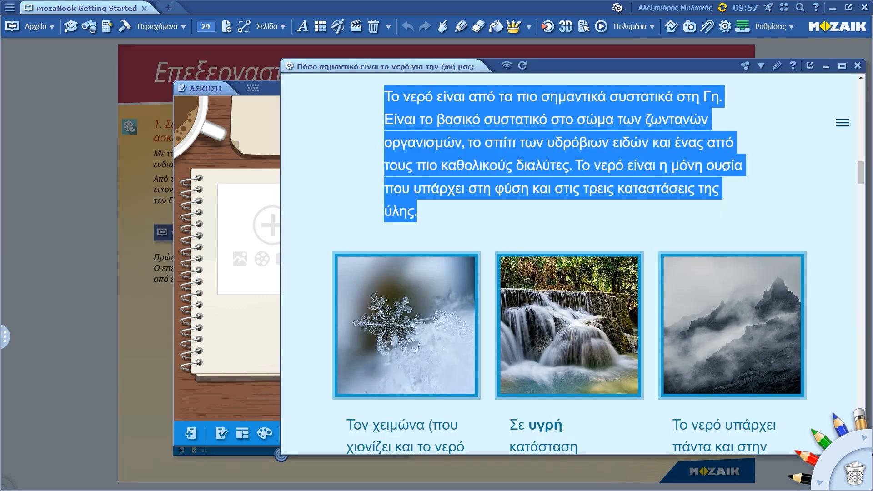
pyautogui.click(707, 222)
pyautogui.moveTo(536, 321); pyautogui.dragTo(288, 235)
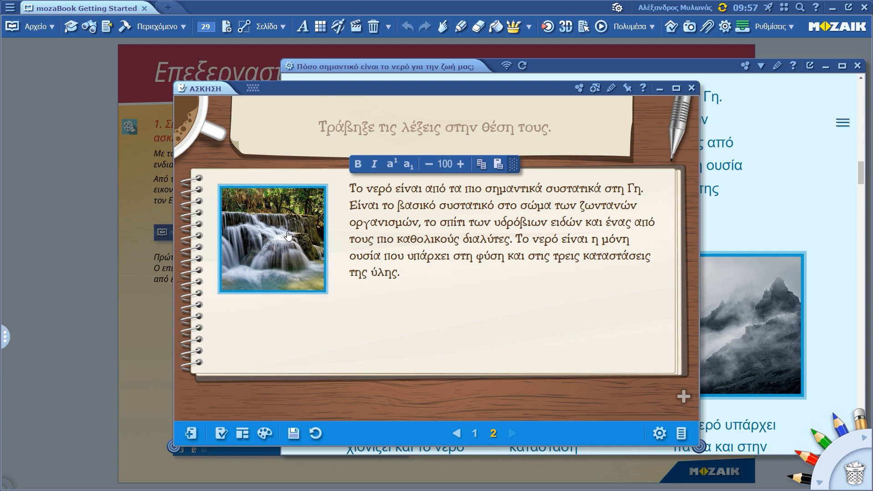
# - Mark the words νερό, συστατικό, υδρόβιων and φύση in the paragraph as the draggable gap words
pyautogui.doubleClick(377, 189)
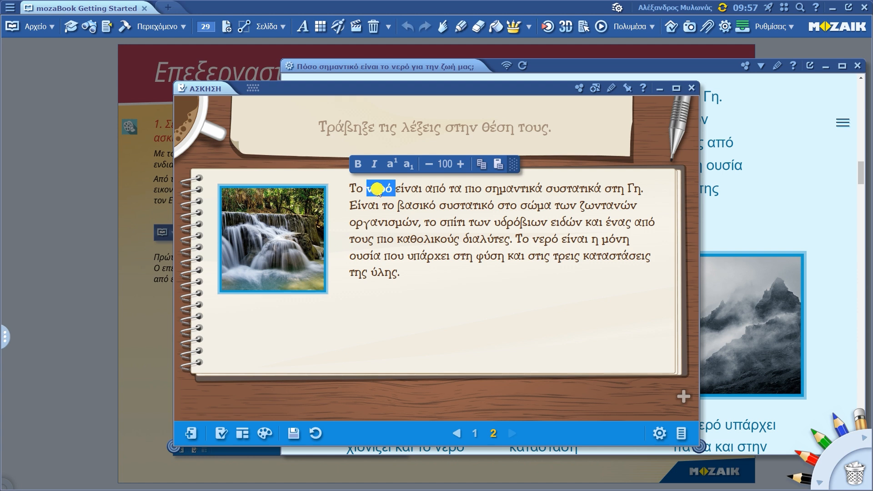
pyautogui.click(683, 398)
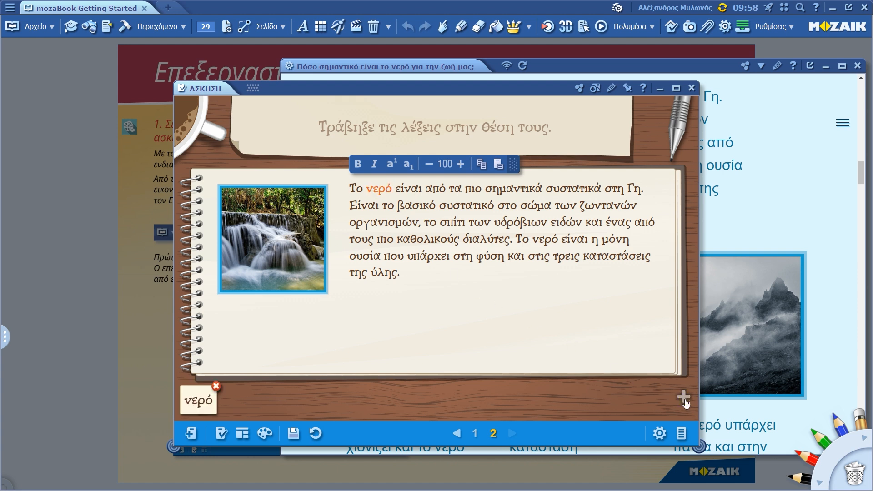
pyautogui.doubleClick(482, 207)
pyautogui.click(683, 397)
pyautogui.doubleClick(525, 223)
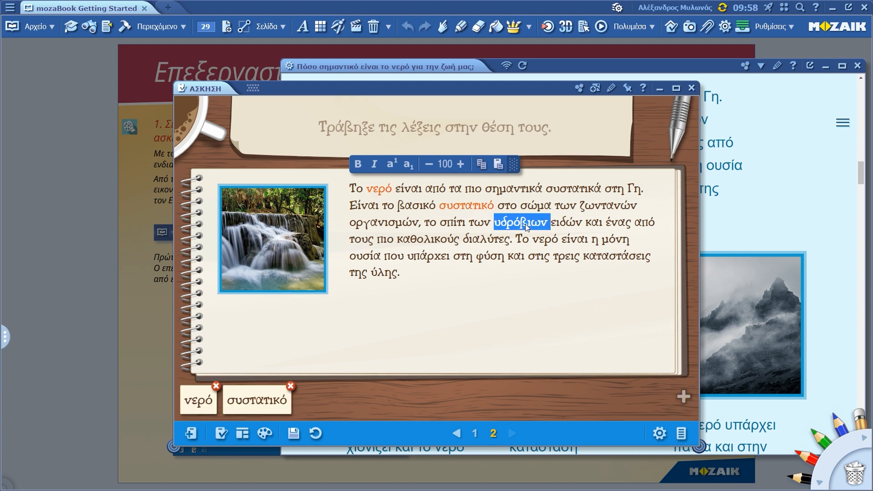
pyautogui.click(684, 398)
pyautogui.doubleClick(493, 256)
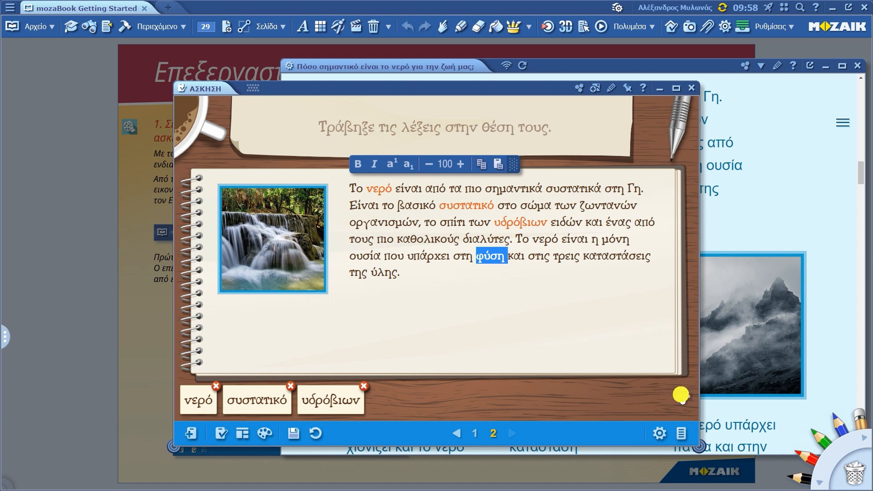
pyautogui.click(680, 395)
# - Apply the plain cream theme with the Arial font to the text completion exercise and save it
pyautogui.click(265, 434)
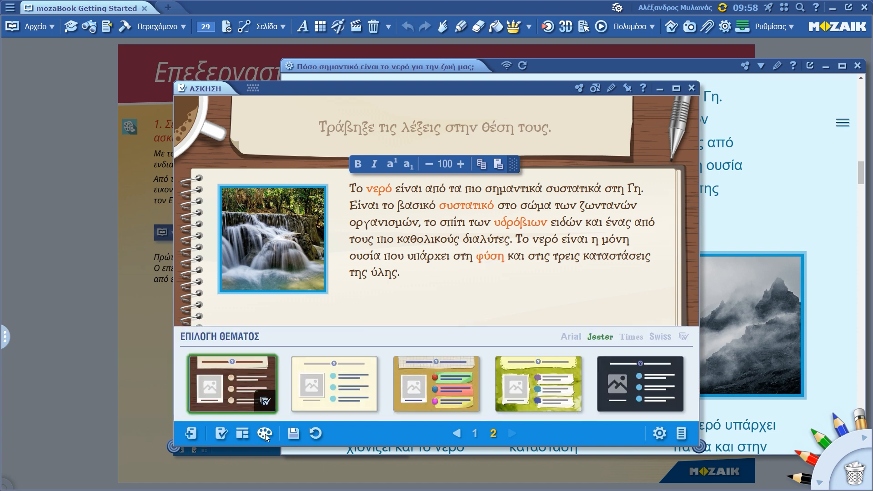
pyautogui.click(337, 389)
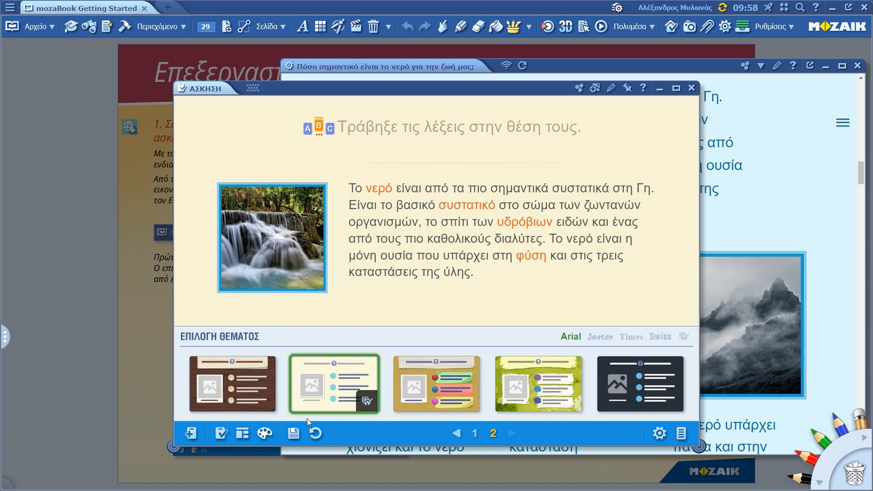
pyautogui.click(294, 433)
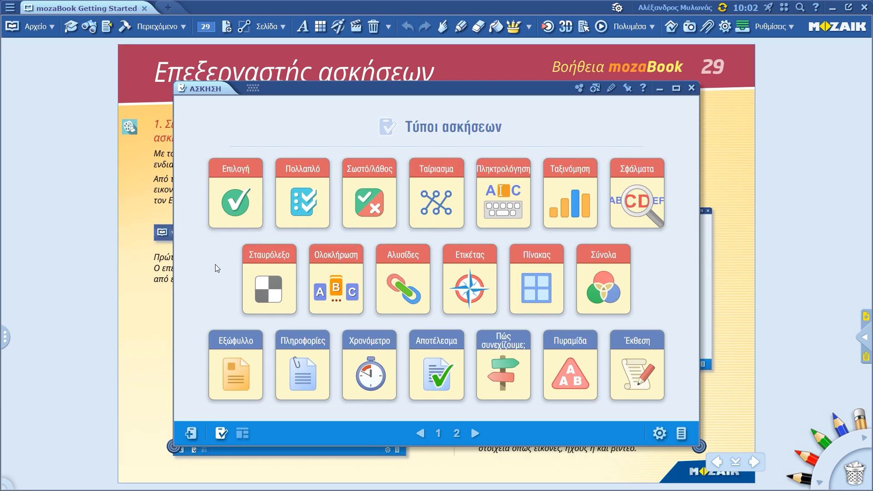
# - Add an Αλυσίδες exercise using the vertical puzzle-piece layout with an image at the head of each chain
pyautogui.click(401, 277)
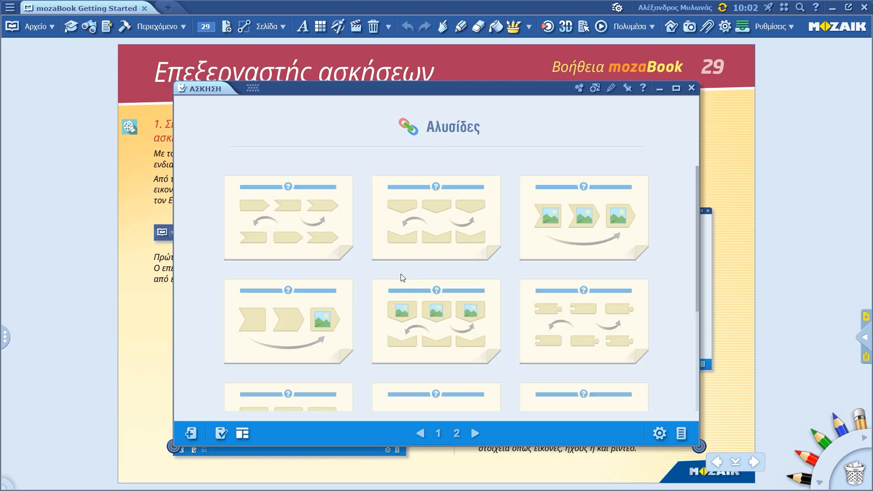
pyautogui.scroll(-3, 402, 277)
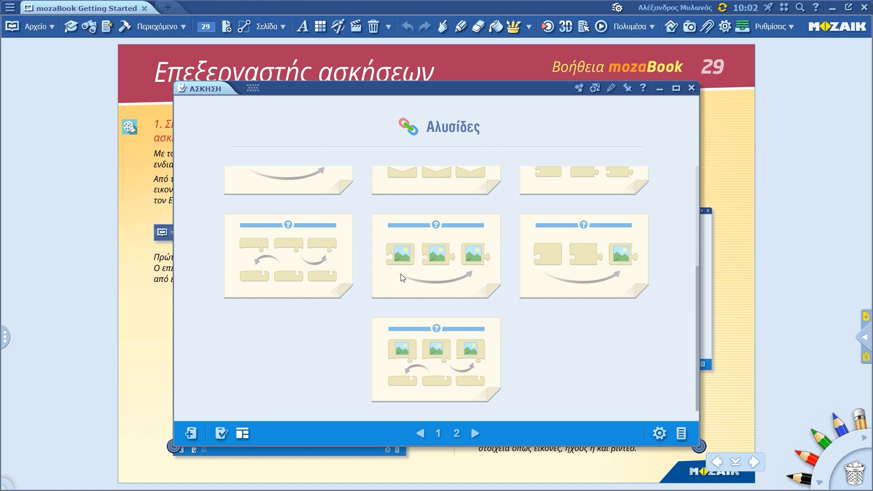
pyautogui.click(435, 351)
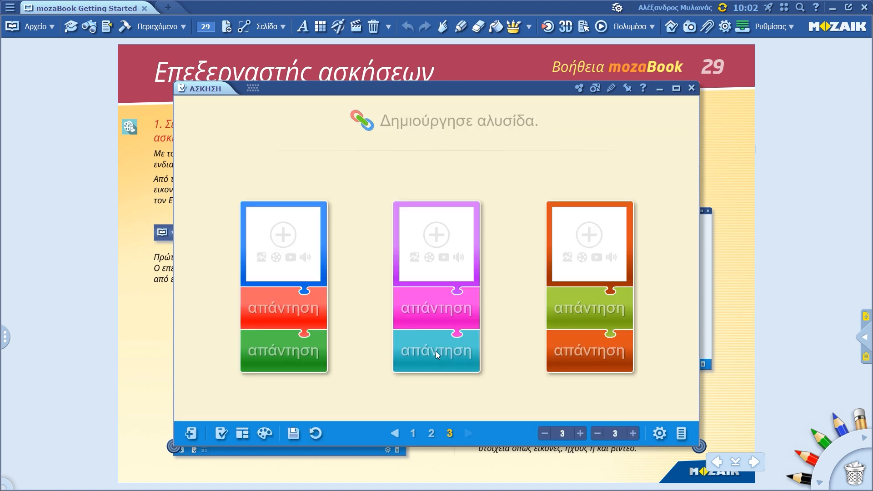
# - Set the chain exercise's instruction to «Φτιάξε αλυσίδες με συγγραφέα, τίτλο έργου, κεντρικό χαρακτήρα!»
pyautogui.click(424, 125)
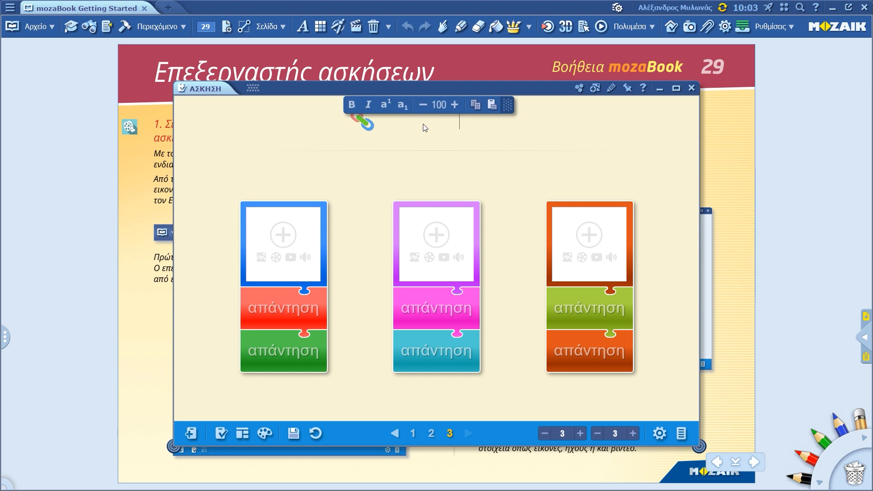
pyautogui.write('Φτιάξε αλυσίδες με συγγραφέα, τίτλο έργου, κεντρικό χαρακτήρα!')
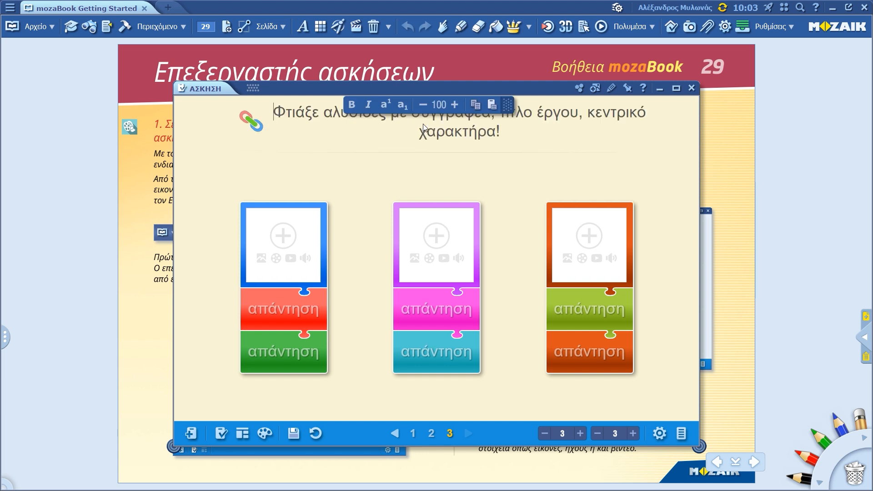
pyautogui.click(237, 197)
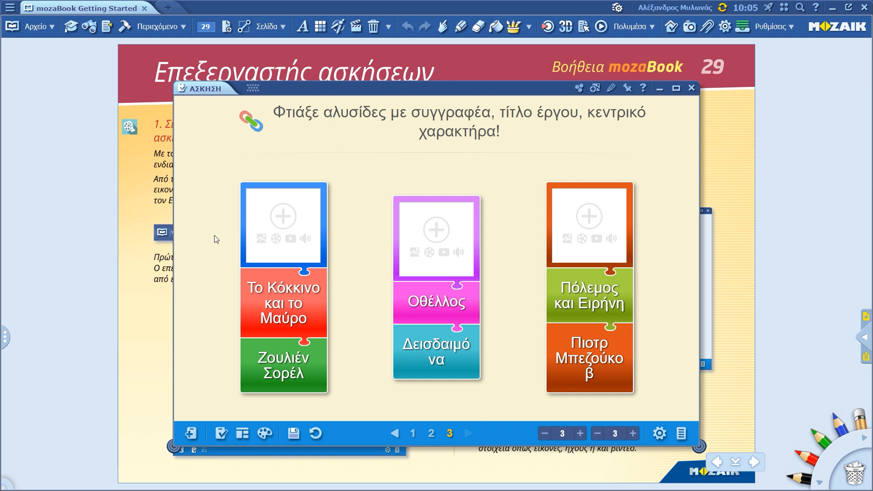
# - Insert the author's portrait from the Πορτρέτα διασημοτήτων tool at the head of the «Το Κόκκινο και το Μαύρο» chain
pyautogui.click(742, 26)
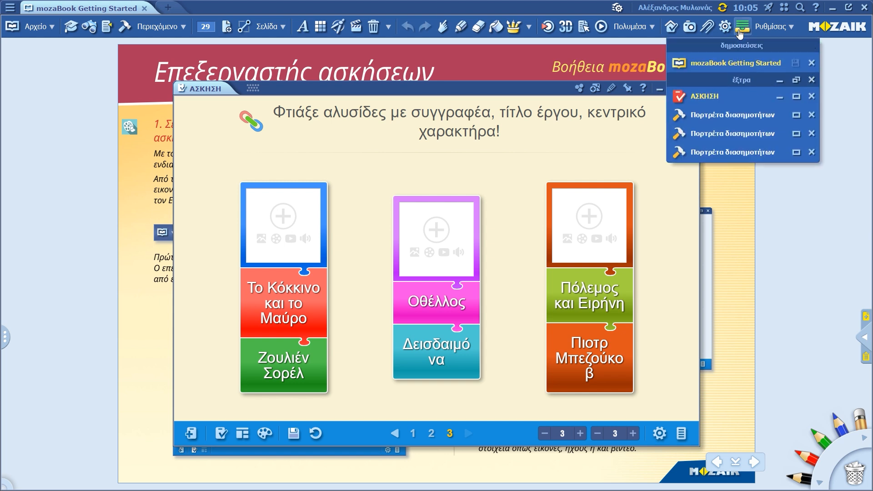
pyautogui.click(741, 152)
pyautogui.moveTo(107, 304); pyautogui.dragTo(291, 214)
pyautogui.click(183, 180)
# - Insert the Shakespeare portrait from the Πορτρέτα διασημοτήτων tool at the head of the «Οθέλλος» chain
pyautogui.click(742, 28)
pyautogui.click(742, 120)
pyautogui.moveTo(175, 286); pyautogui.dragTo(440, 224)
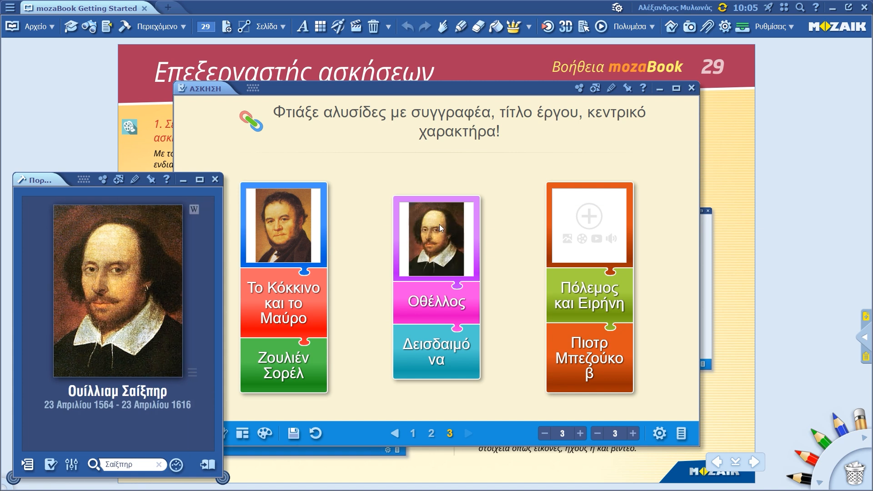
pyautogui.click(182, 179)
# - Insert the Tolstoy portrait at the head of the «Πόλεμος και Ειρήνη» chain and save the chain exercise
pyautogui.click(742, 27)
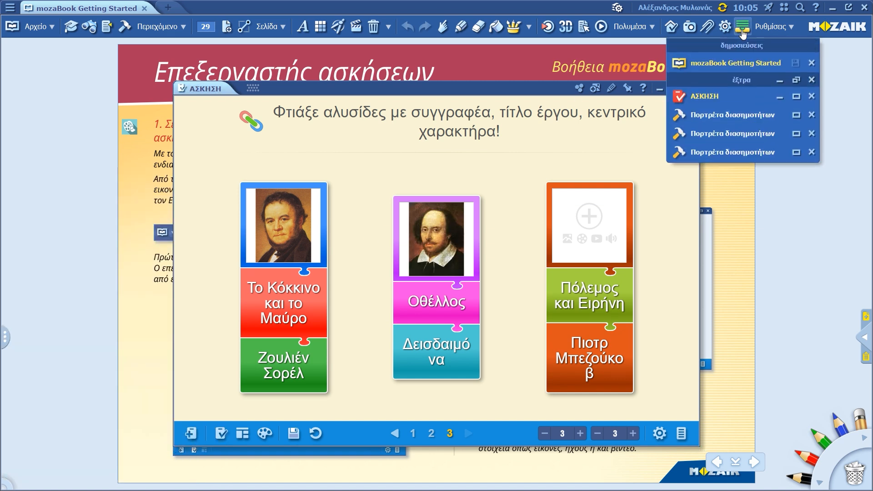
pyautogui.click(735, 119)
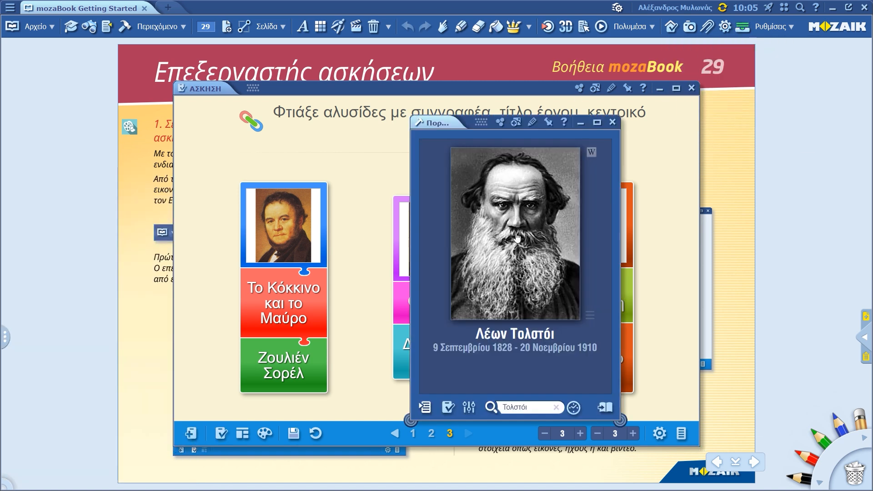
pyautogui.click(581, 122)
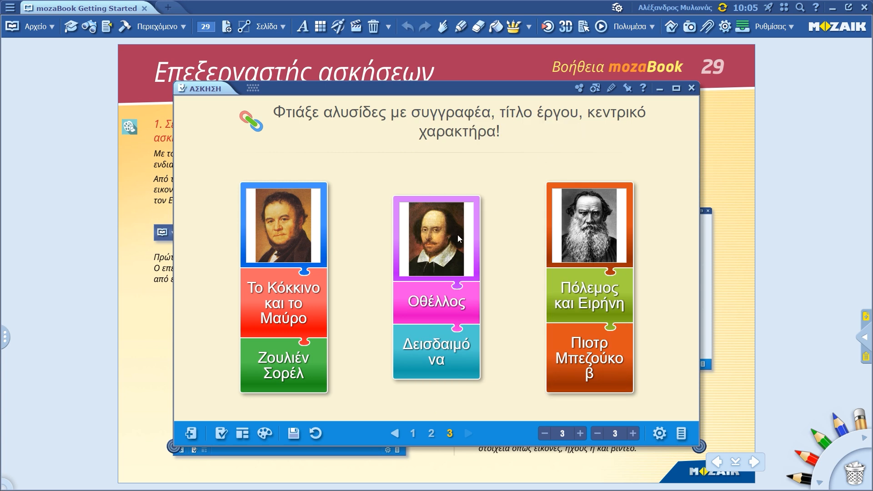
pyautogui.click(284, 433)
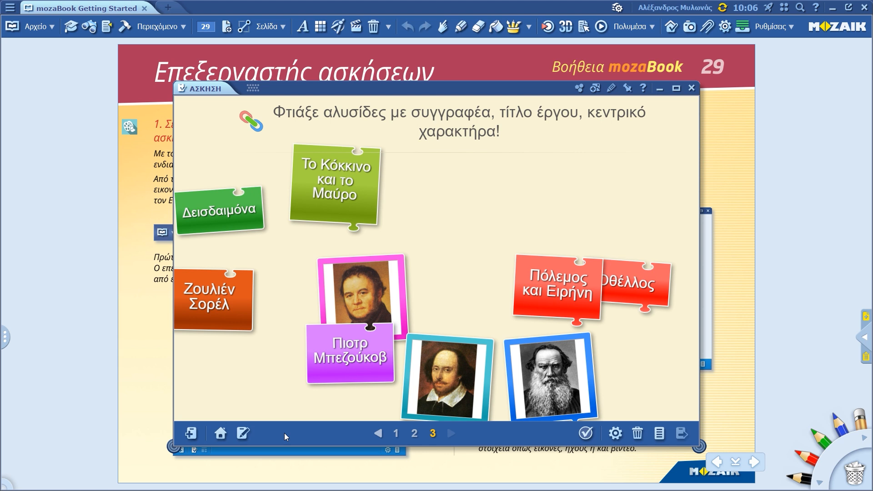
# - Add and save a text-only Εξώφυλλο titled «Φύλλο ασκήσεων» with the lines «Κάνε τις ασκήσεις», «όνομα καθηγητή», «τάξη» and «ημερομηνία»
pyautogui.click(190, 433)
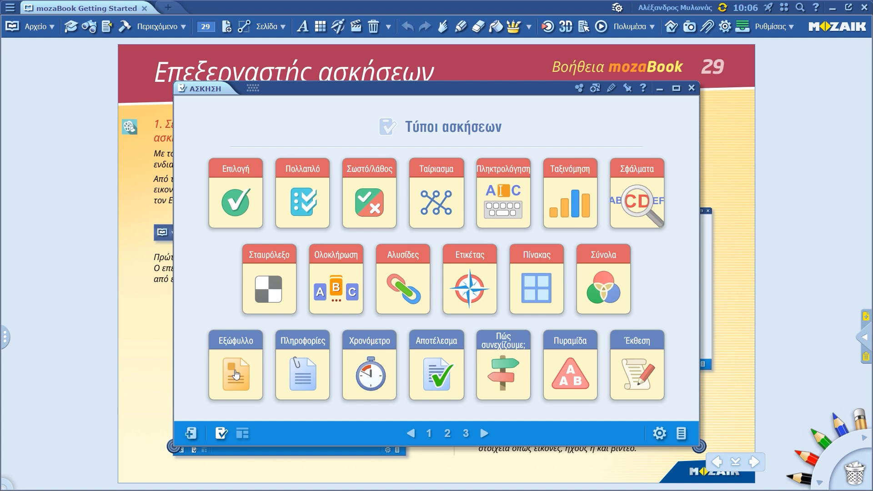
pyautogui.click(236, 374)
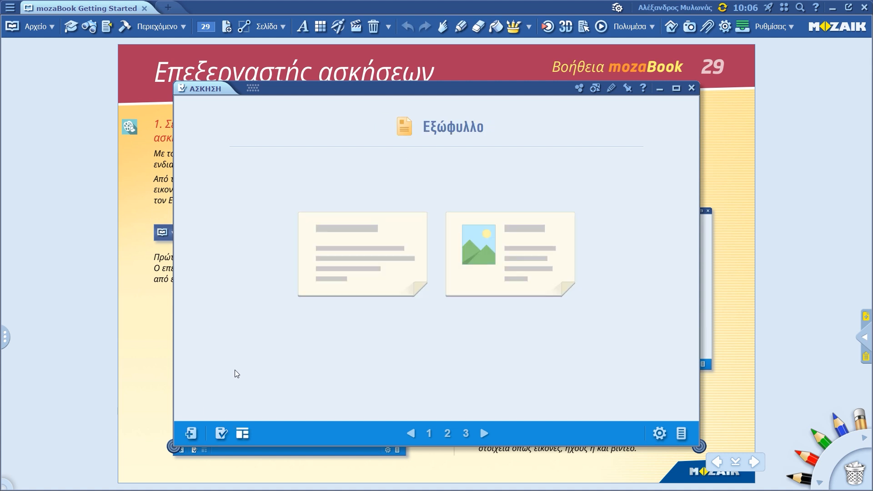
pyautogui.click(357, 253)
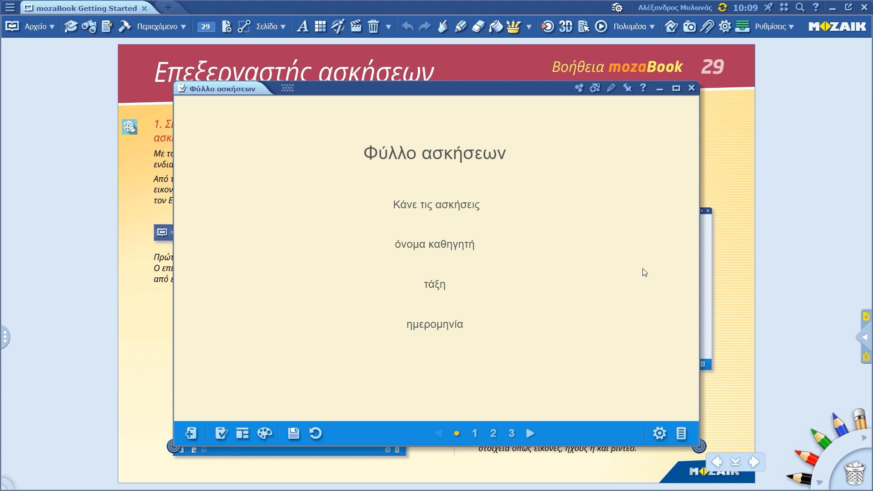
pyautogui.click(293, 433)
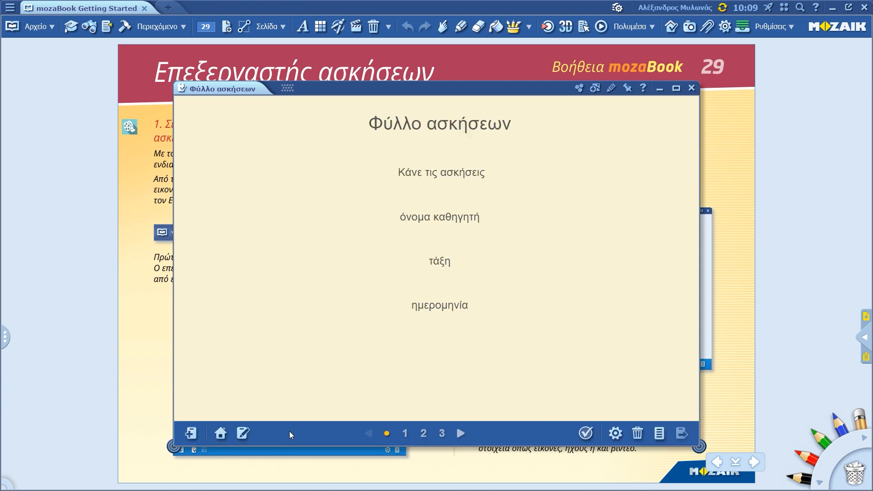
# - Add a text-only Χρονόμετρο page, set the available time to 6 minutes and save it
pyautogui.click(192, 435)
pyautogui.click(363, 375)
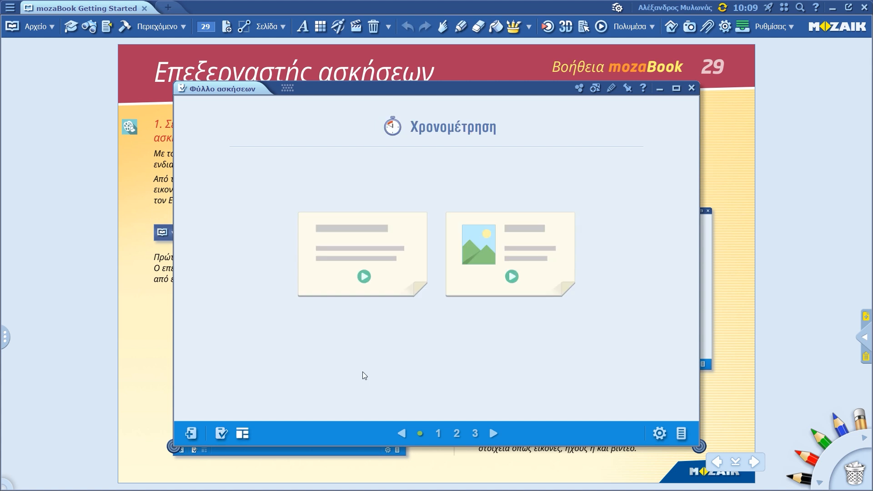
pyautogui.click(374, 257)
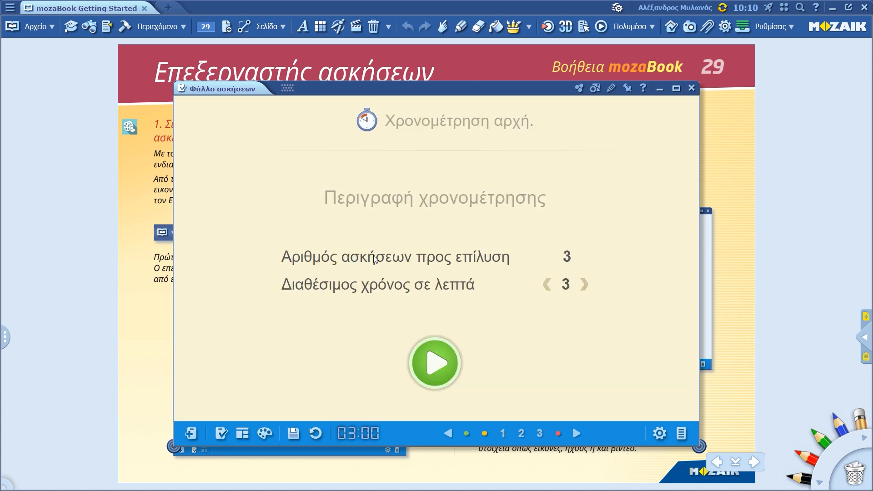
pyautogui.click(584, 285)
pyautogui.click(584, 285)
pyautogui.click(295, 433)
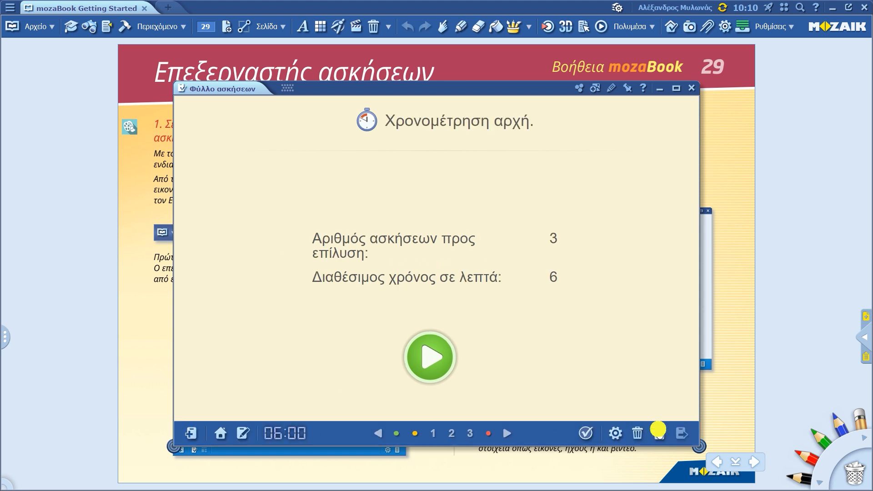
# - Move the chain exercise ahead of the text completion exercise in the worksheet order and return to the cover page
pyautogui.click(659, 433)
pyautogui.moveTo(612, 229); pyautogui.dragTo(628, 201)
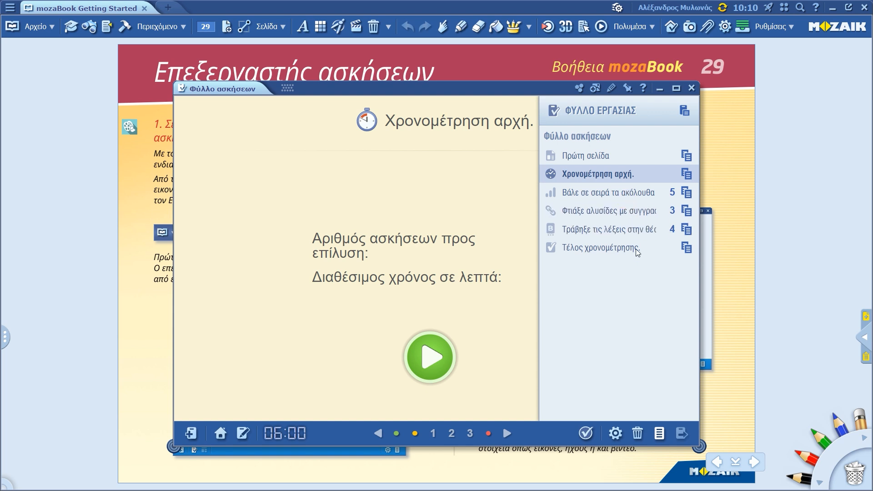
pyautogui.click(659, 433)
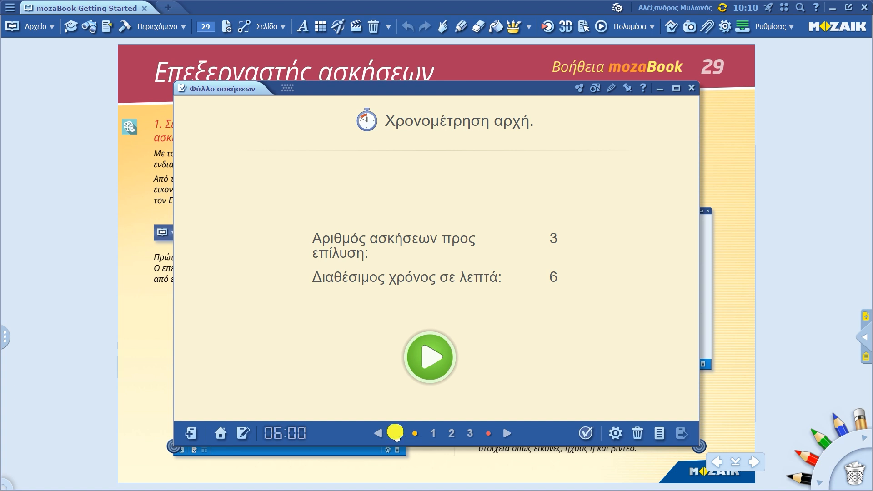
pyautogui.click(396, 434)
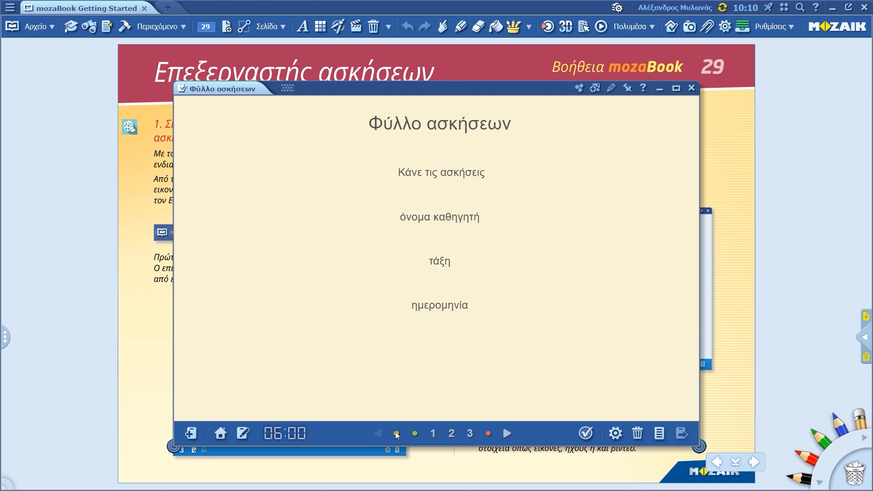